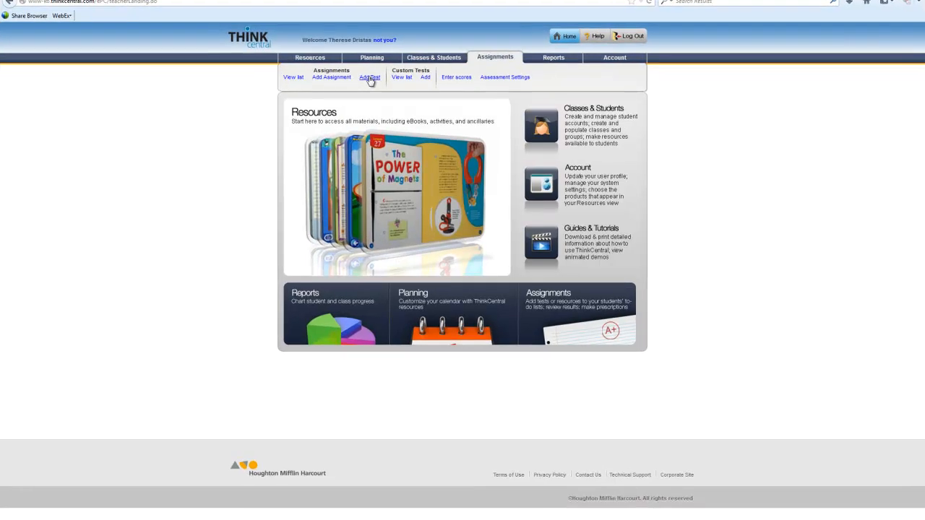
Start adding a test and set the resource search to subject Reading and Grade 3.
{"action": "left_click", "coordinate": [369, 78]}
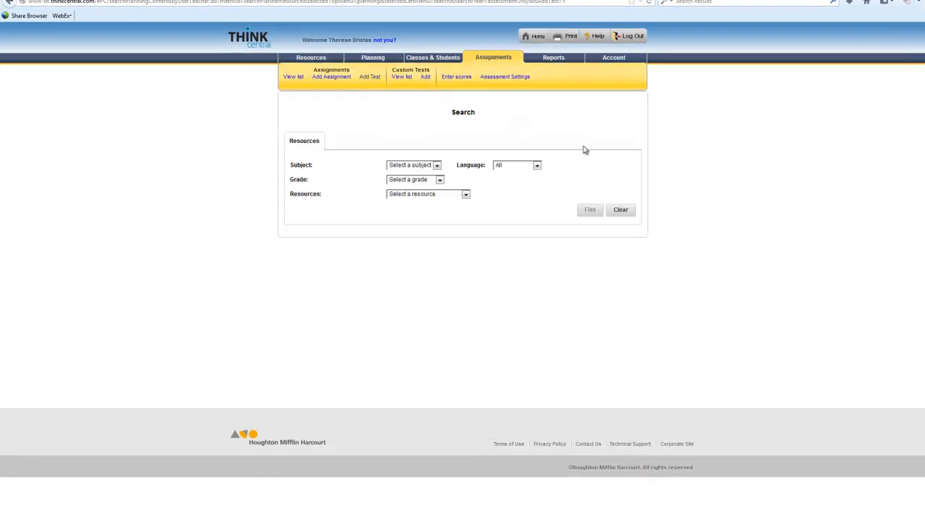
{"action": "left_click", "coordinate": [436, 168]}
{"action": "left_click", "coordinate": [417, 183]}
{"action": "left_click", "coordinate": [440, 180]}
{"action": "left_click", "coordinate": [440, 181]}
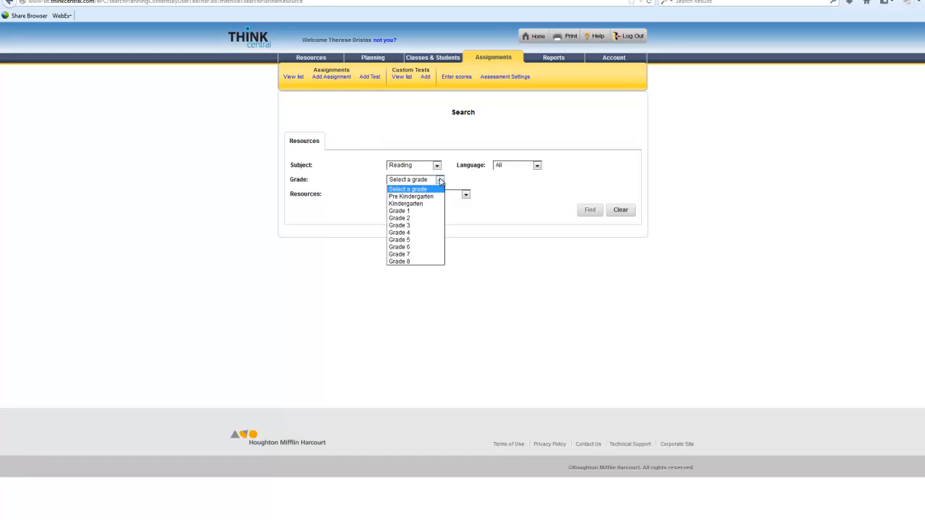
{"action": "left_click", "coordinate": [407, 226]}
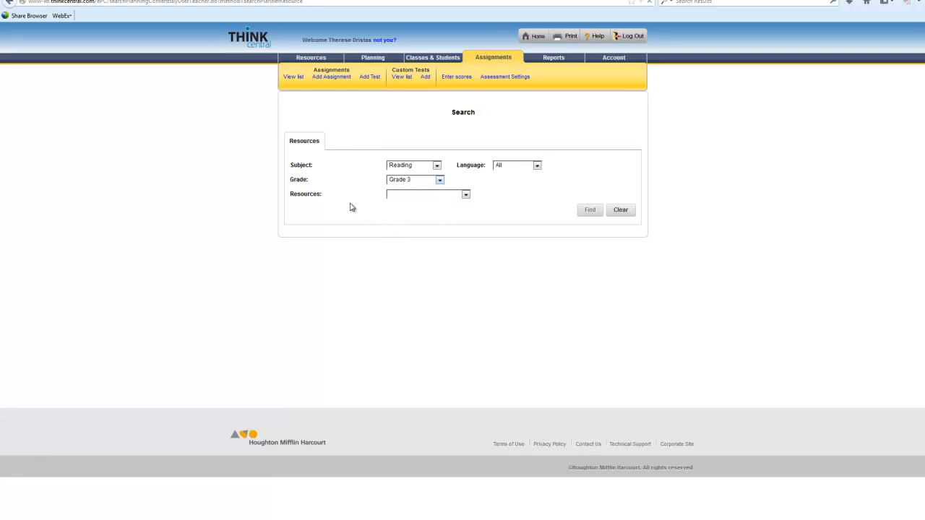
Set the search language to English and the resource to Online Assessment G3, IN, and find the matching tests.
{"action": "left_click", "coordinate": [466, 195]}
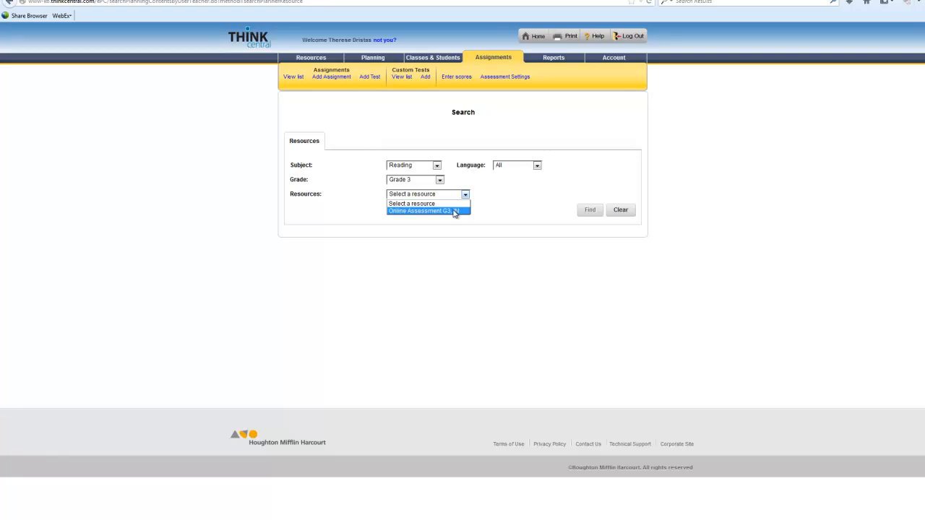
{"action": "left_click", "coordinate": [456, 212]}
{"action": "left_click", "coordinate": [538, 167]}
{"action": "left_click", "coordinate": [529, 181]}
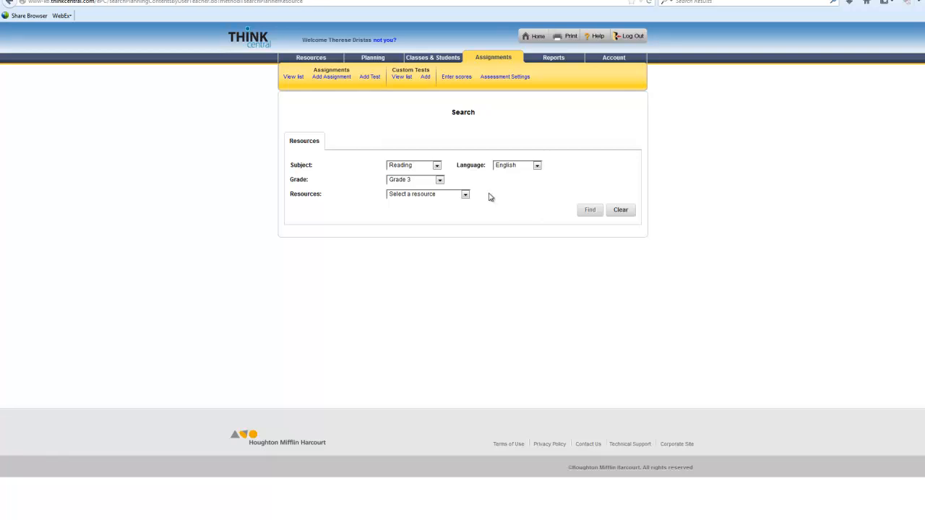
{"action": "left_click", "coordinate": [465, 195]}
{"action": "left_click", "coordinate": [451, 212]}
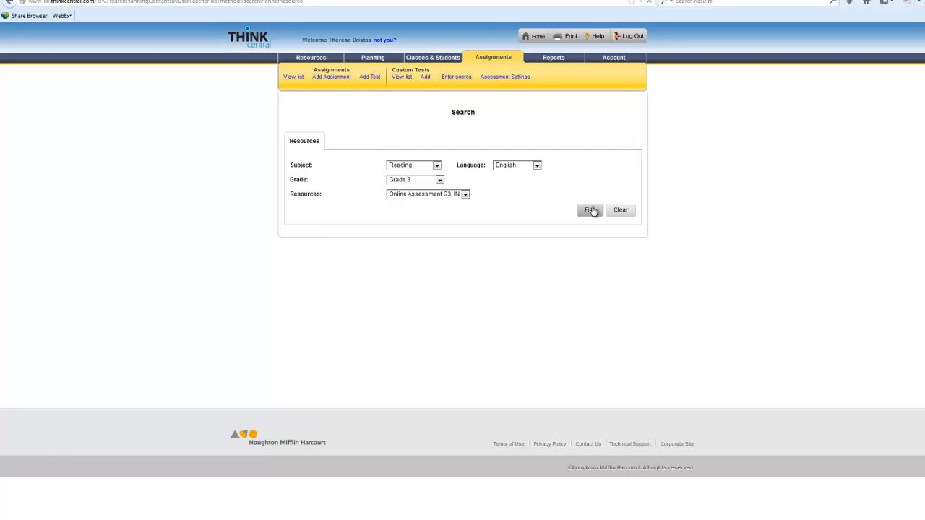
{"action": "left_click", "coordinate": [592, 210]}
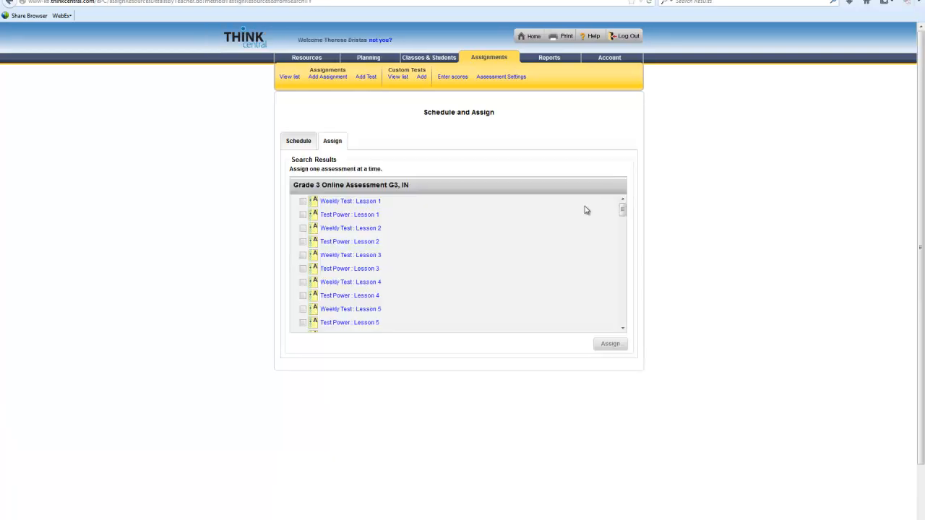
Choose Weekly Test : Lesson 1 from the search results and assign it.
{"action": "left_click", "coordinate": [303, 203]}
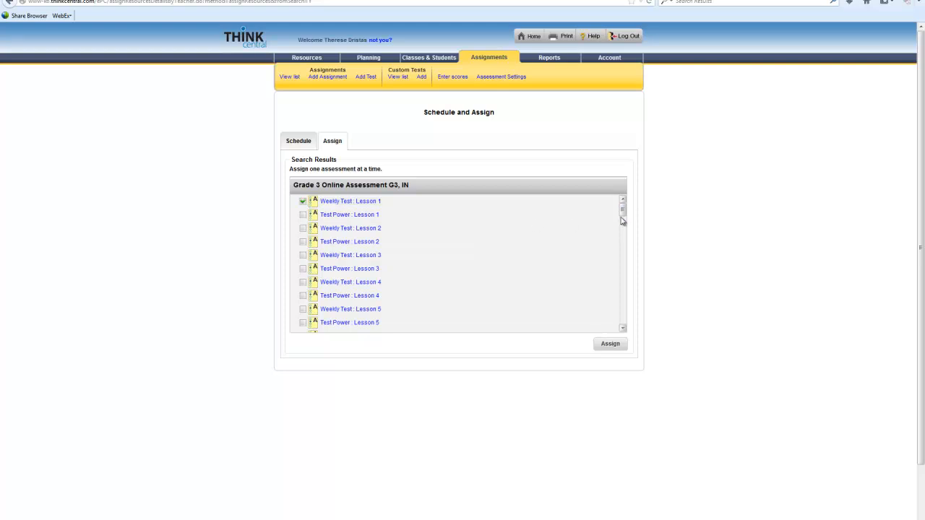
{"action": "left_click_drag", "start_coordinate": [622, 208], "coordinate": [618, 218]}
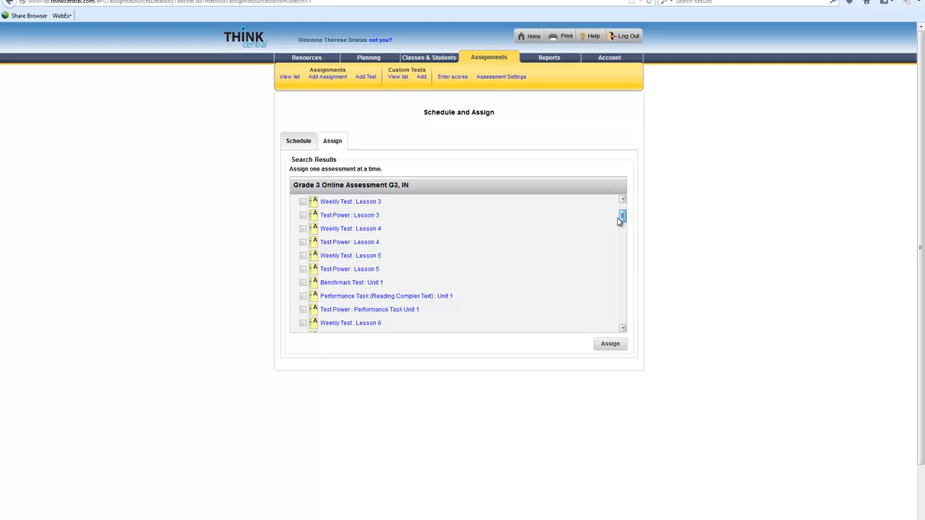
{"action": "left_click_drag", "start_coordinate": [618, 222], "coordinate": [619, 211]}
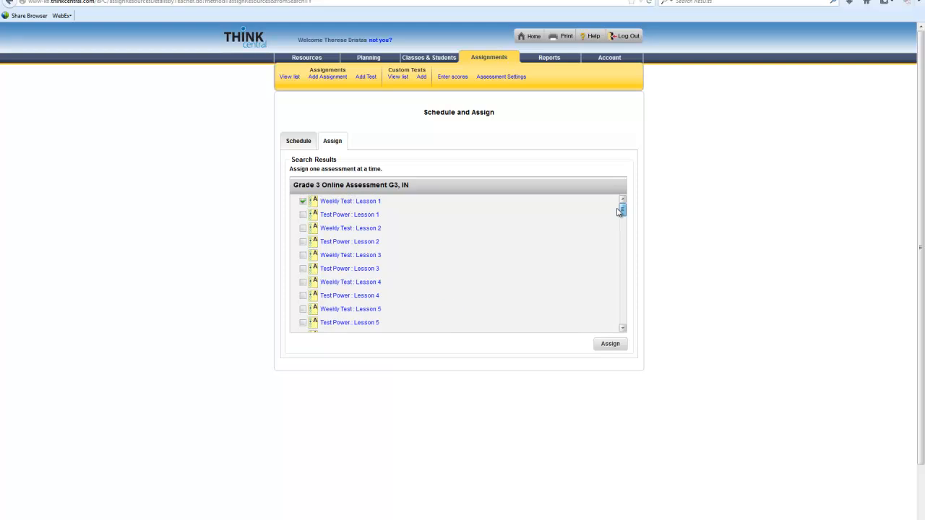
{"action": "left_click", "coordinate": [611, 345]}
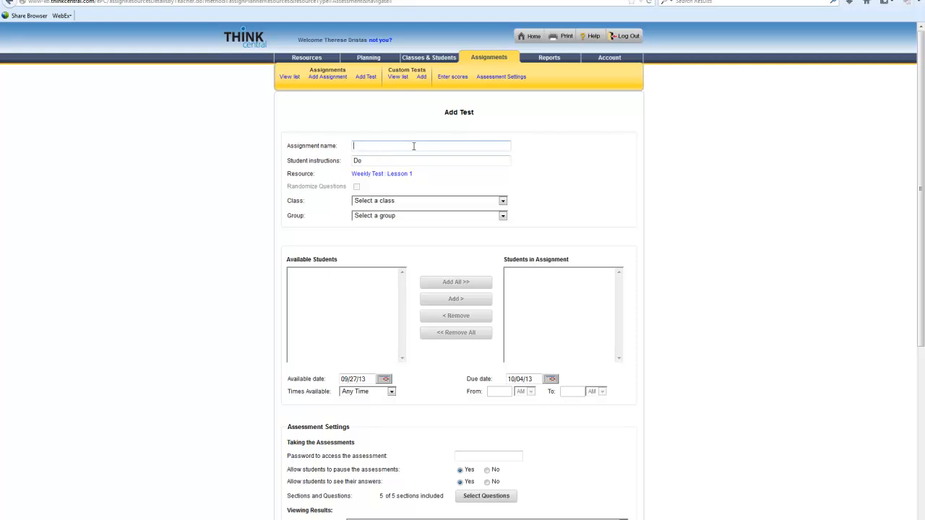
Name the assignment "Weekly Assessment 1".
{"action": "type", "text": "W"}
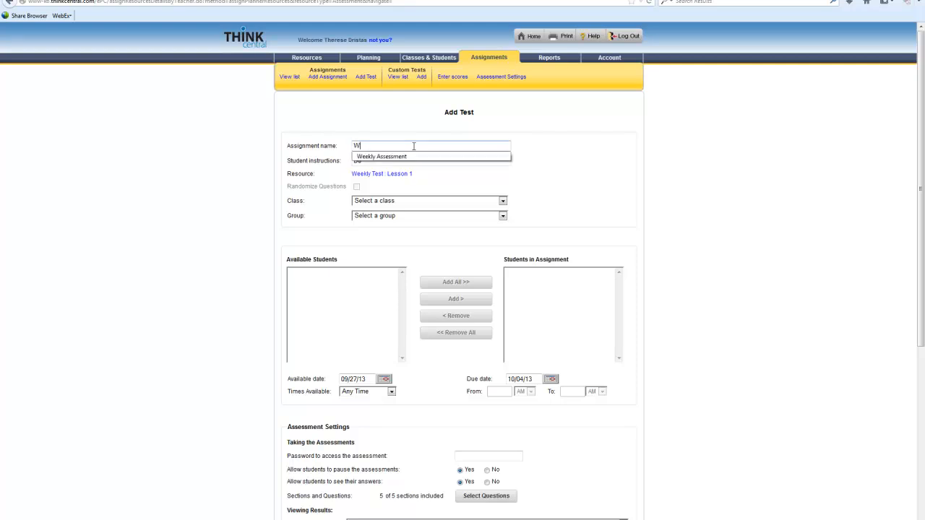
{"action": "type", "text": "eekly Assesse"}
{"action": "key", "text": "BackSpace"}
{"action": "type", "text": "ment 1"}
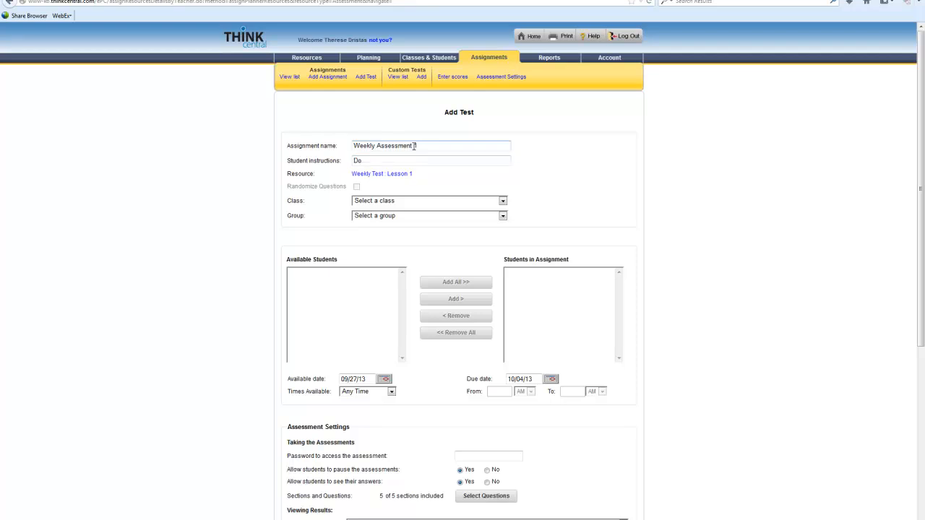
Replace the student instructions with "Complete the assignment".
{"action": "left_click_drag", "start_coordinate": [375, 162], "coordinate": [321, 160]}
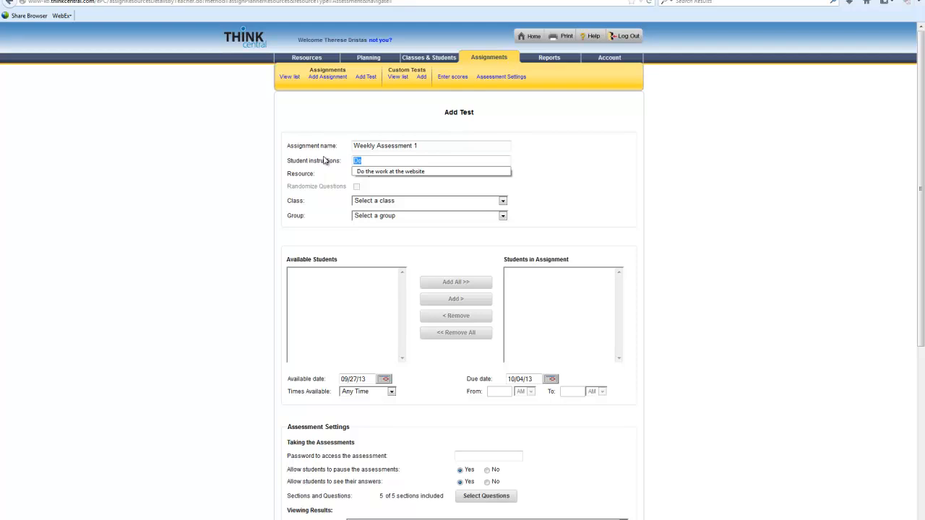
{"action": "type", "text": "com"}
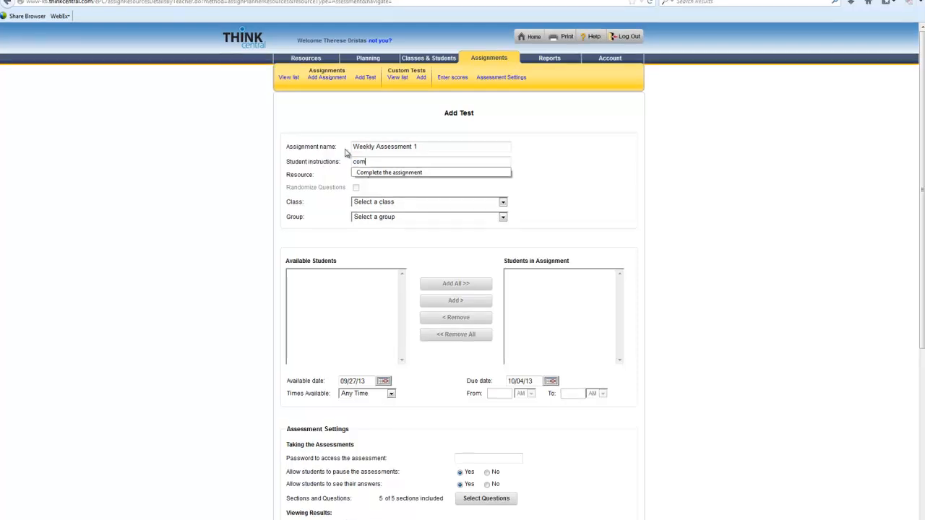
{"action": "left_click", "coordinate": [361, 175]}
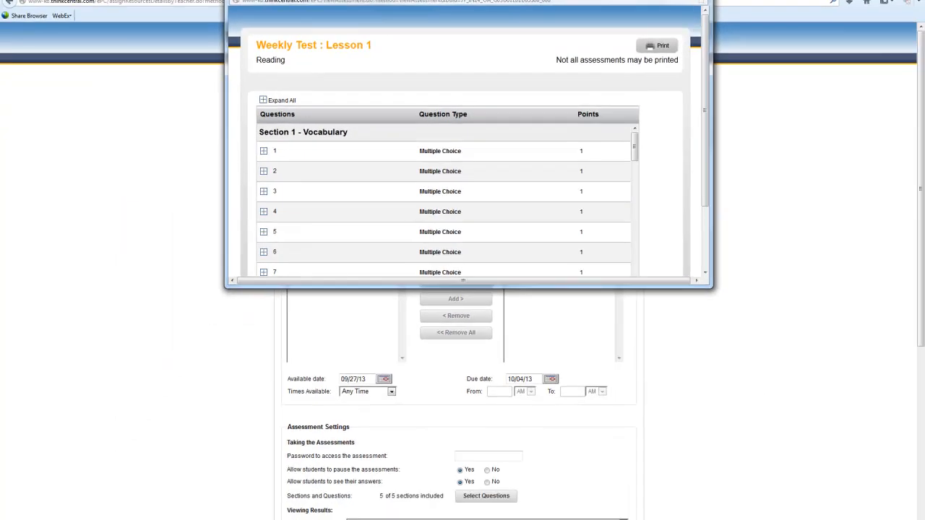
{"action": "left_click", "coordinate": [698, 1]}
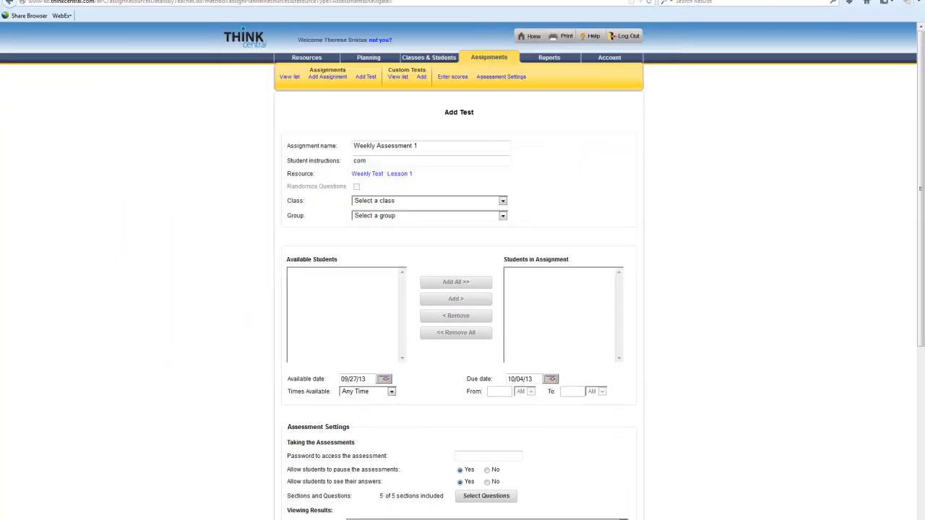
{"action": "left_click_drag", "start_coordinate": [371, 162], "coordinate": [349, 161]}
{"action": "type", "text": "com"}
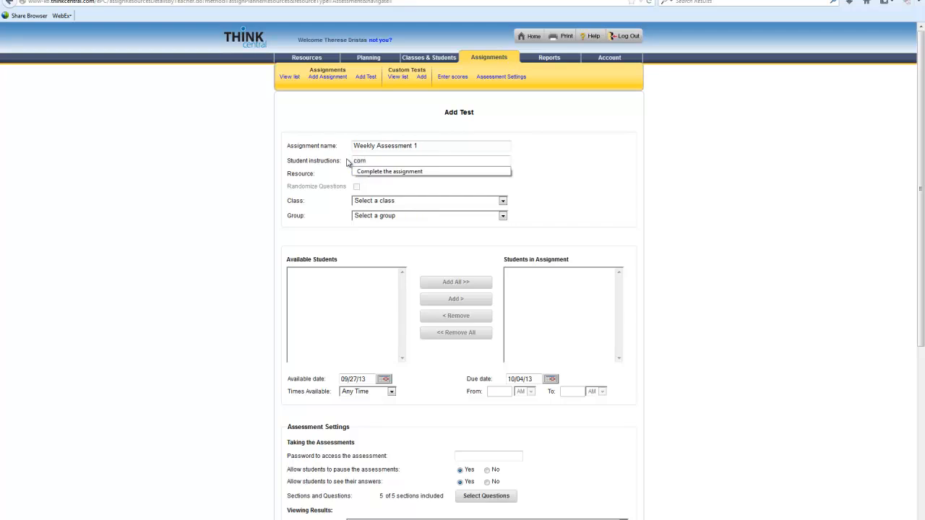
{"action": "left_click", "coordinate": [363, 173]}
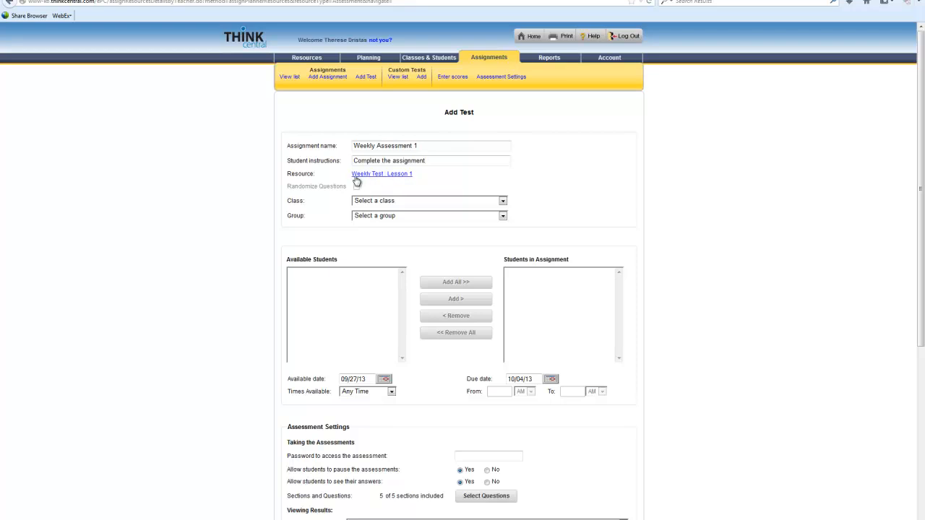
Select the Third Grade class and add its available student to the assignment.
{"action": "left_click", "coordinate": [502, 203]}
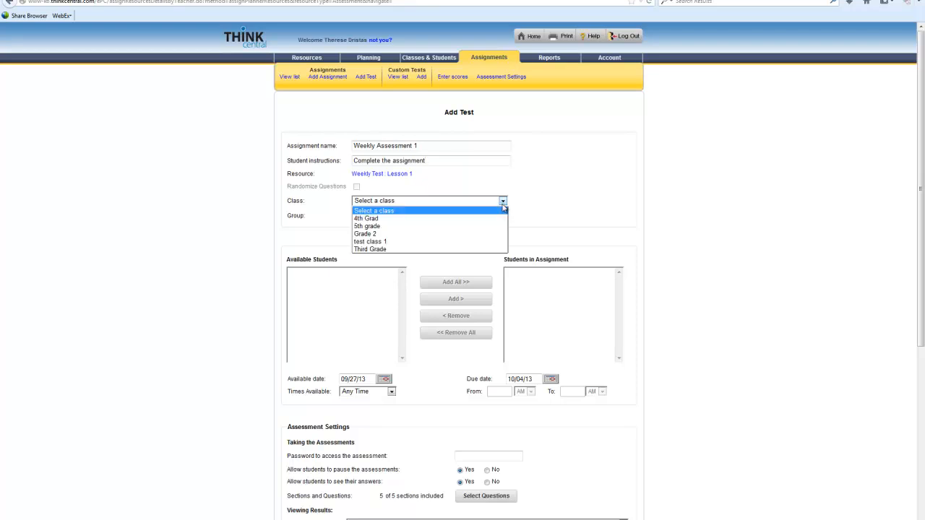
{"action": "left_click", "coordinate": [357, 249]}
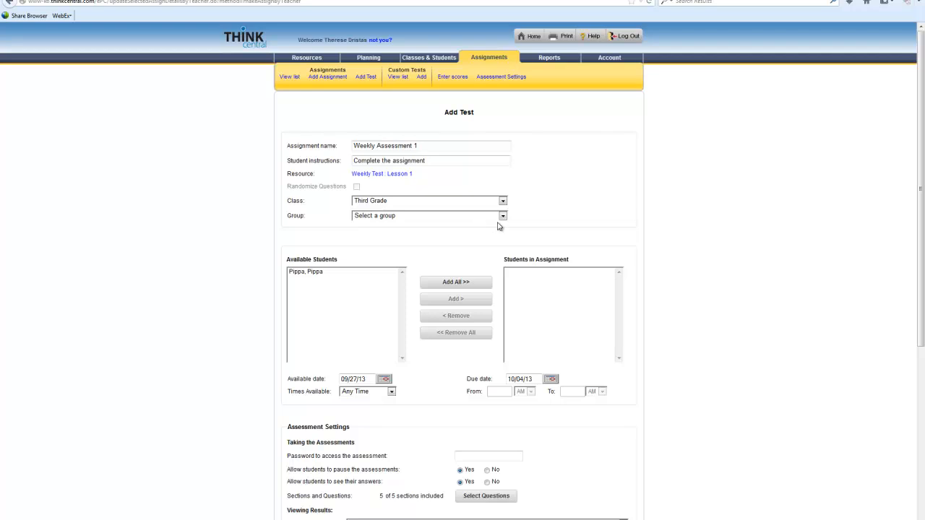
{"action": "left_click", "coordinate": [305, 273]}
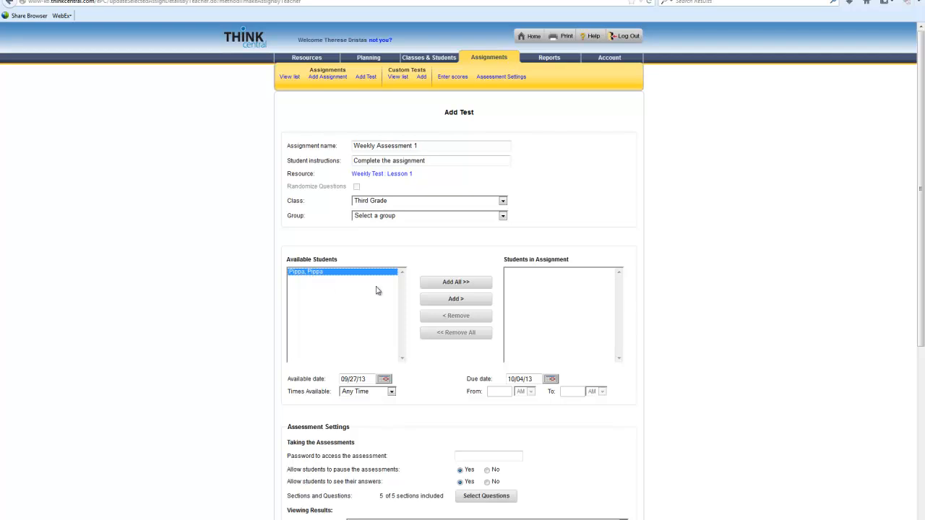
{"action": "left_click", "coordinate": [456, 299]}
Review the assignment's dates and the choices for the times the test is available.
{"action": "scroll", "coordinate": [639, 311], "scroll_direction": "down", "scroll_amount": 3}
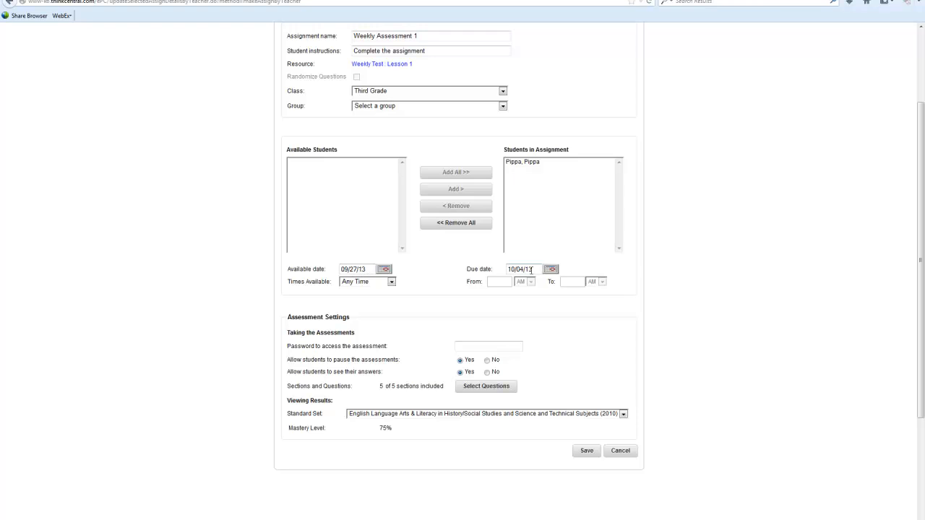
{"action": "left_click", "coordinate": [391, 284]}
{"action": "left_click", "coordinate": [390, 290]}
{"action": "left_click", "coordinate": [391, 282]}
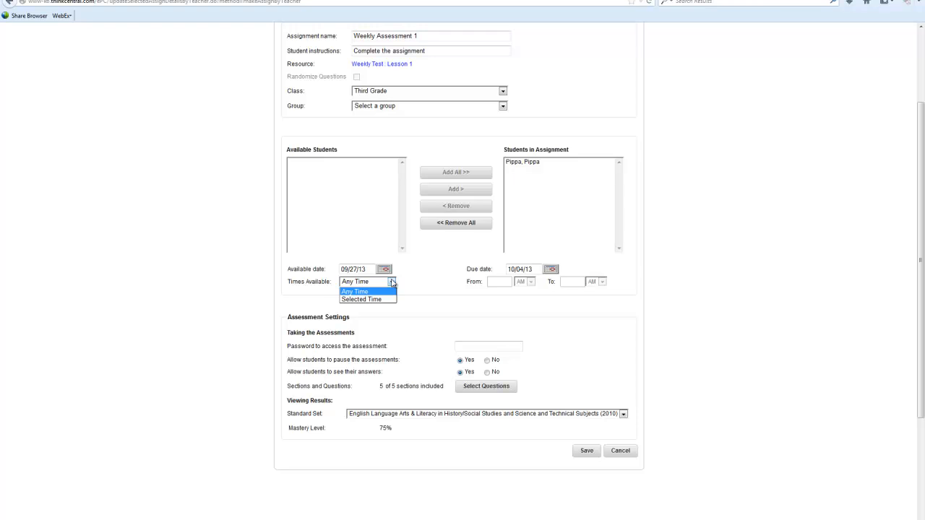
{"action": "left_click", "coordinate": [392, 283]}
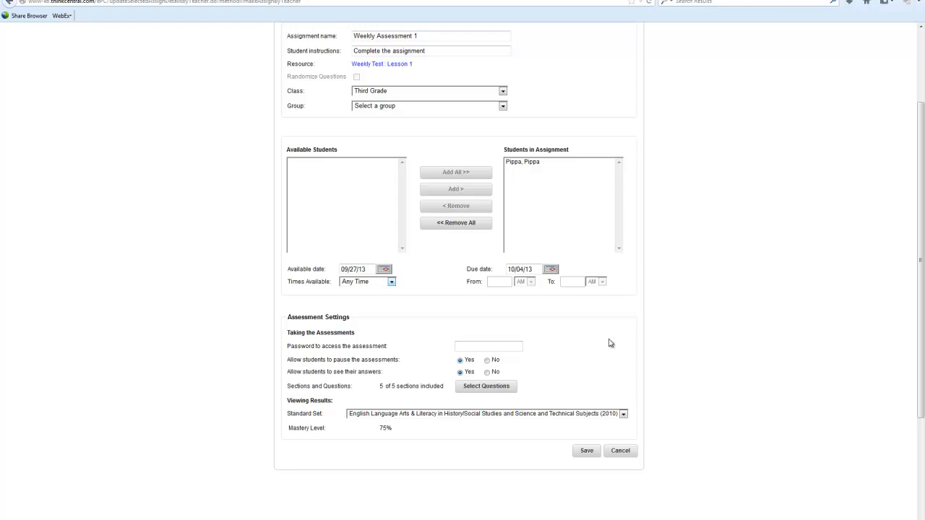
Save the Weekly Assessment 1 test, confirm creating the new assignment, and check it in the assignments list.
{"action": "scroll", "coordinate": [611, 345], "scroll_direction": "down", "scroll_amount": 2}
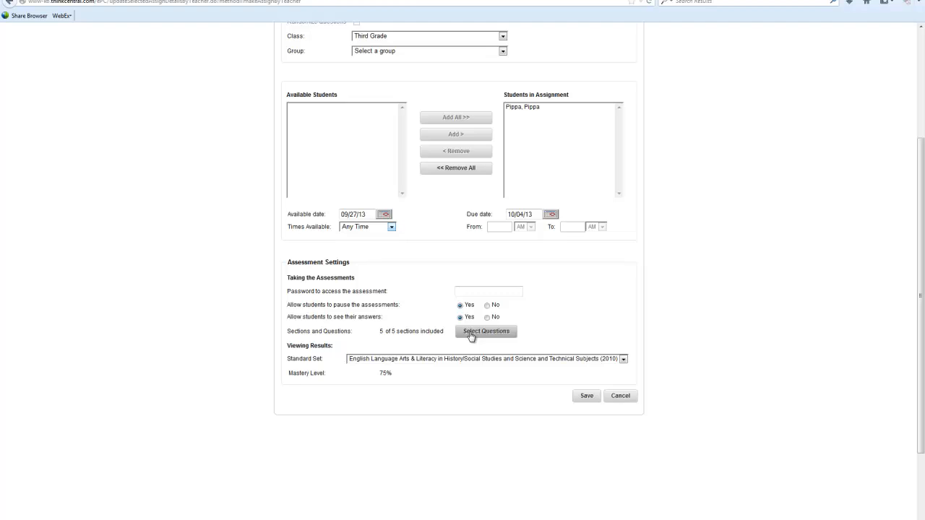
{"action": "scroll", "coordinate": [785, 191], "scroll_direction": "up", "scroll_amount": 5}
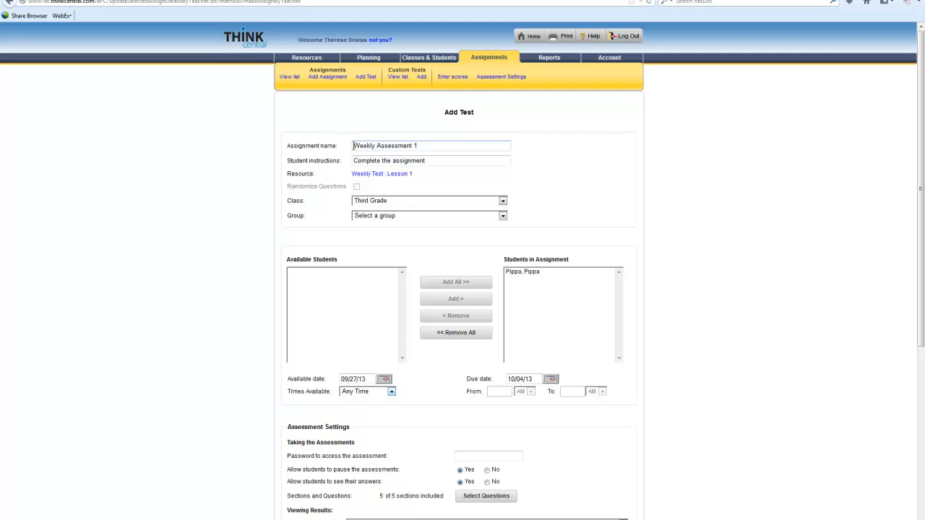
{"action": "scroll", "coordinate": [795, 253], "scroll_direction": "down", "scroll_amount": 4}
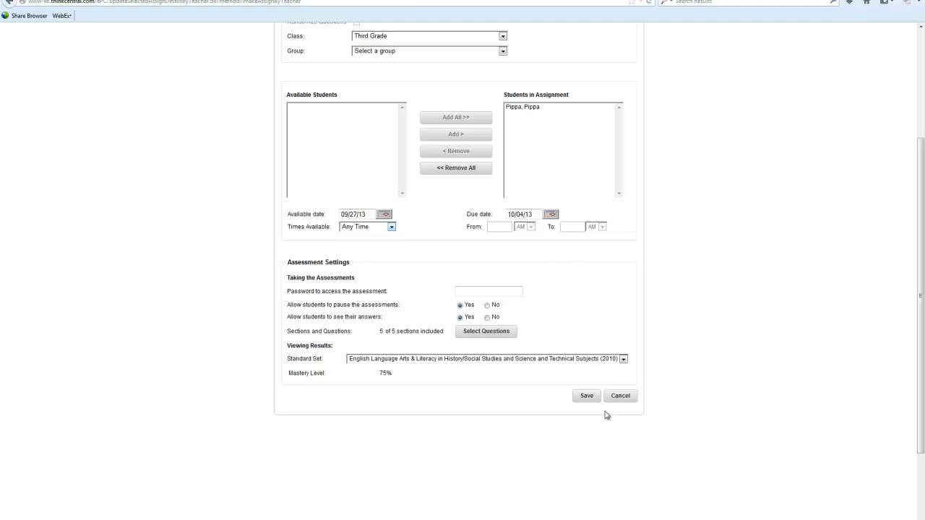
{"action": "left_click", "coordinate": [589, 398]}
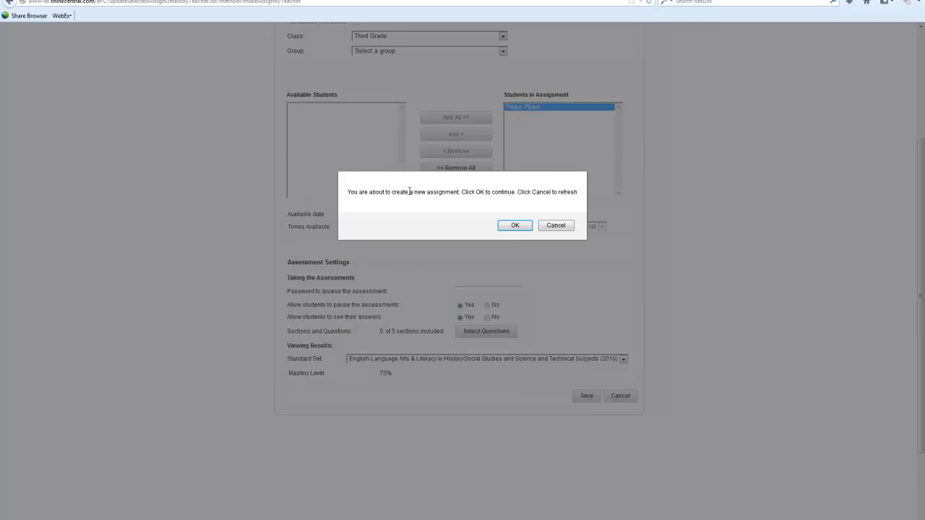
{"action": "left_click", "coordinate": [516, 227]}
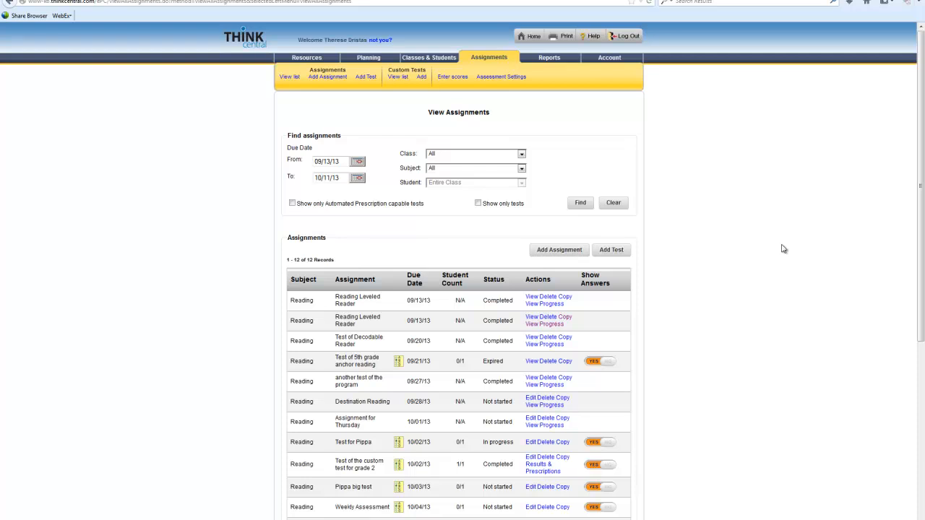
{"action": "scroll", "coordinate": [787, 262], "scroll_direction": "down", "scroll_amount": 3}
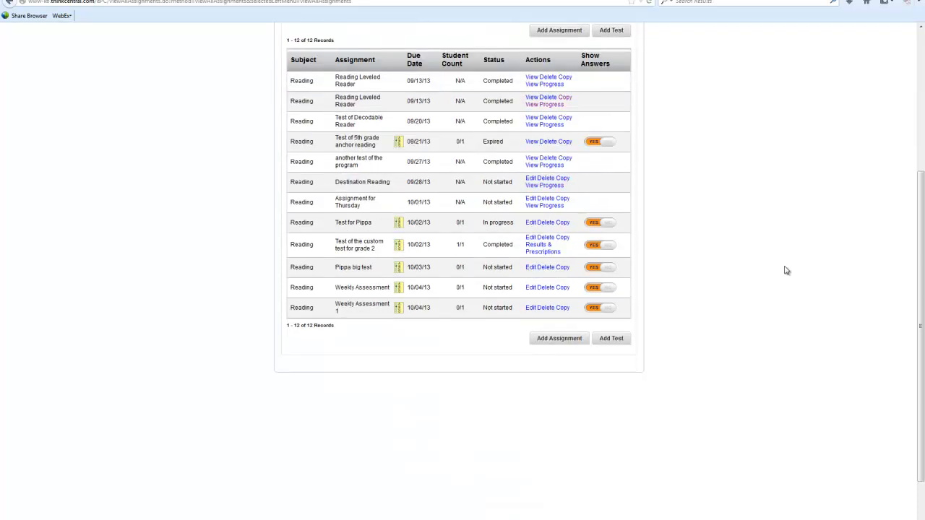